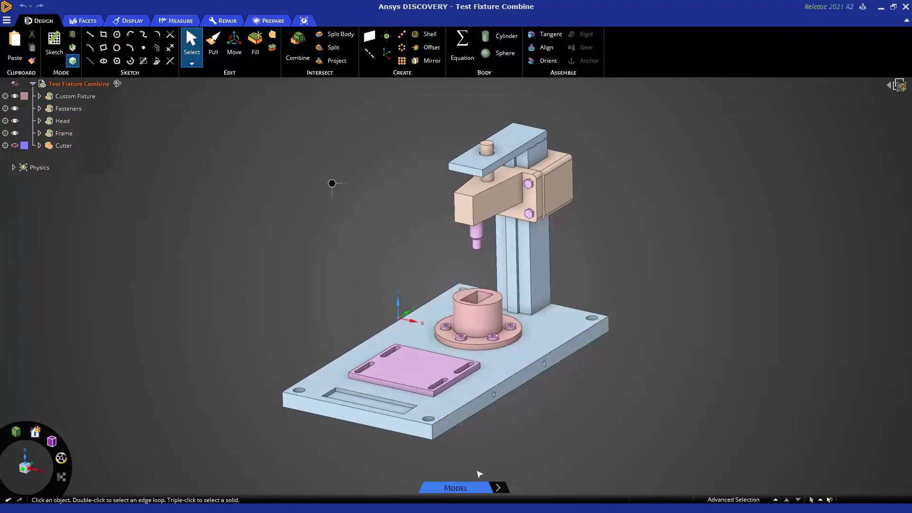
# Look through the File menu and the viewport's modelling shortcut menu
pyautogui.moveTo(500, 487)
pyautogui.click(7, 20)
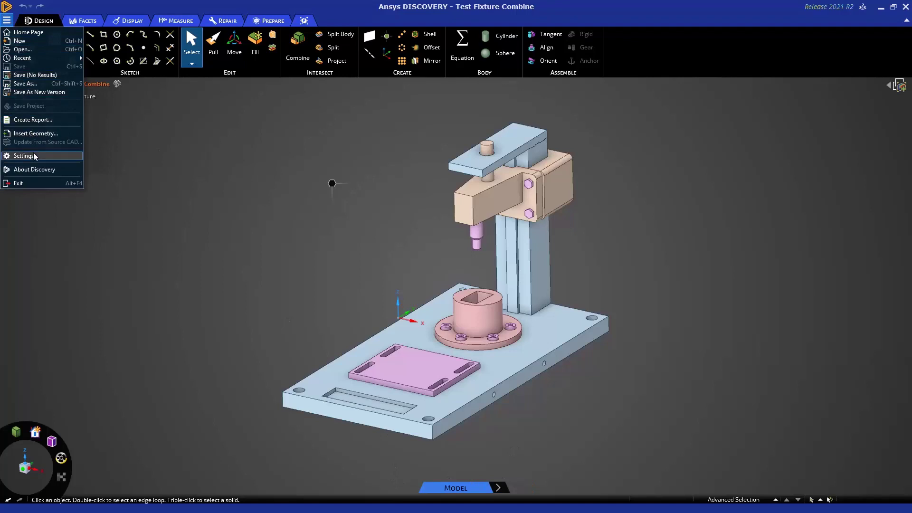
pyautogui.click(276, 248)
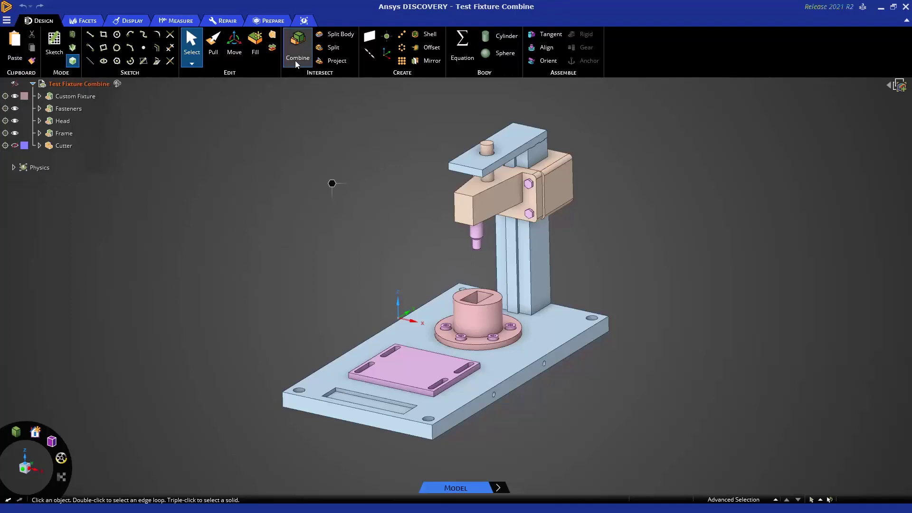
pyautogui.rightClick(331, 186)
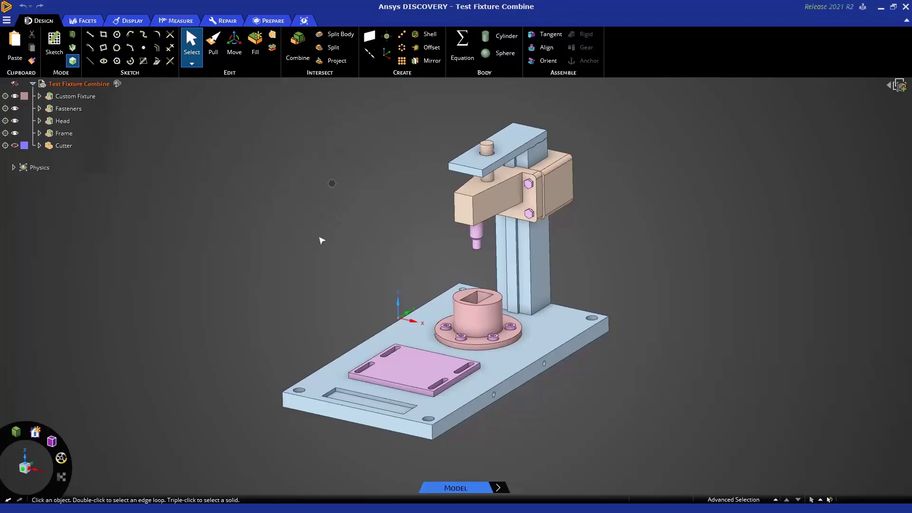
# Start Combine, try its make-curves option and help, then restart Combine
pyautogui.press('i')
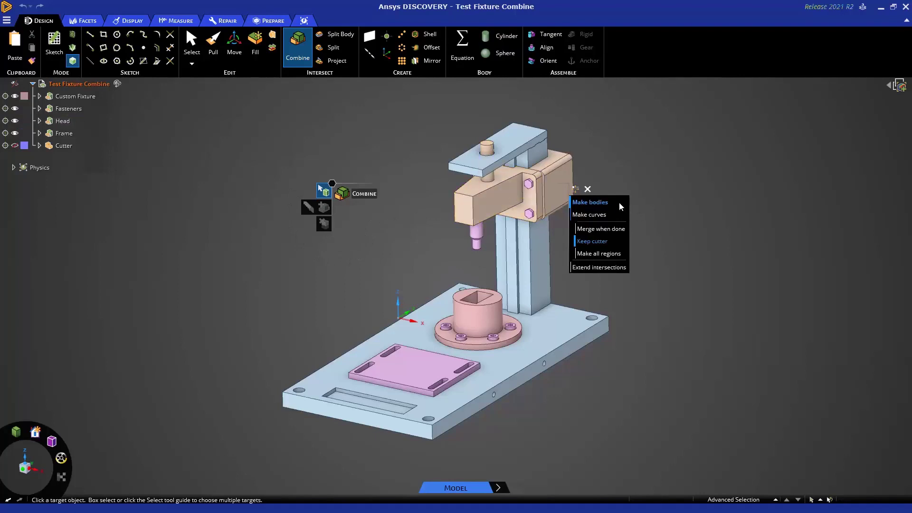
pyautogui.click(622, 215)
pyautogui.press('F1')
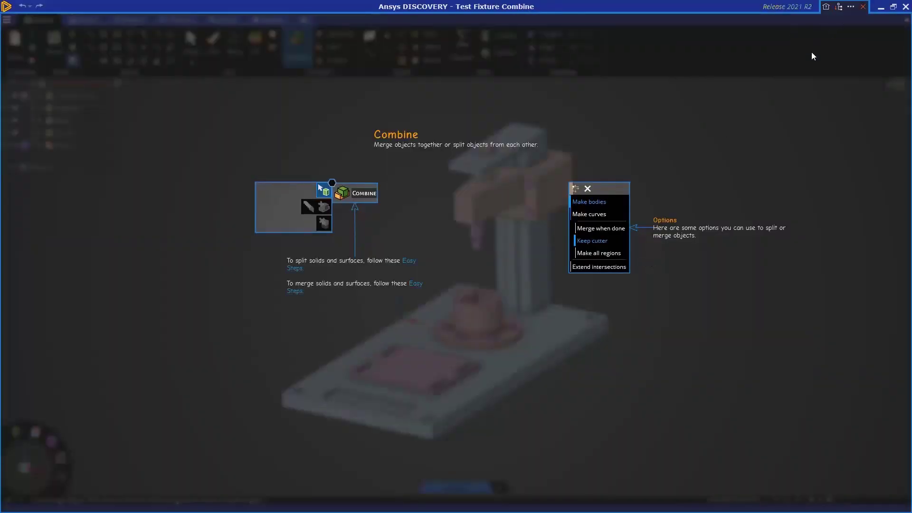
pyautogui.click(609, 295)
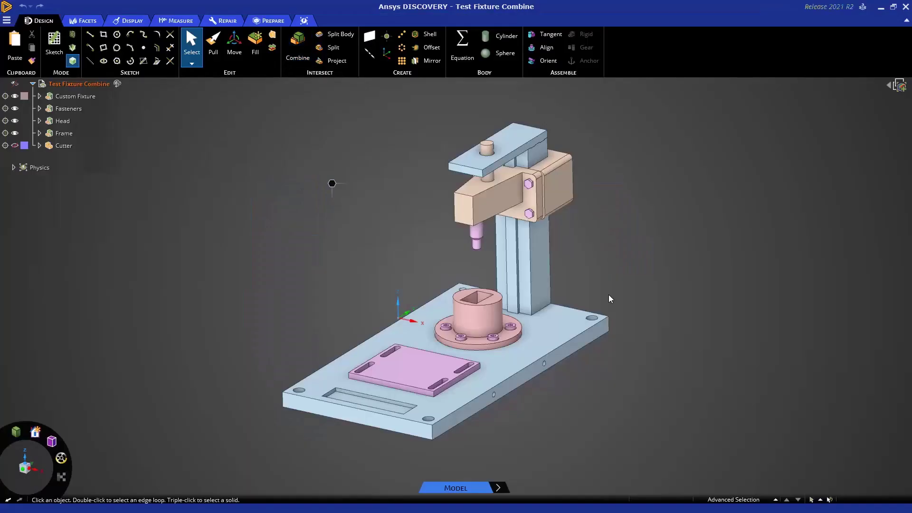
pyautogui.press('i')
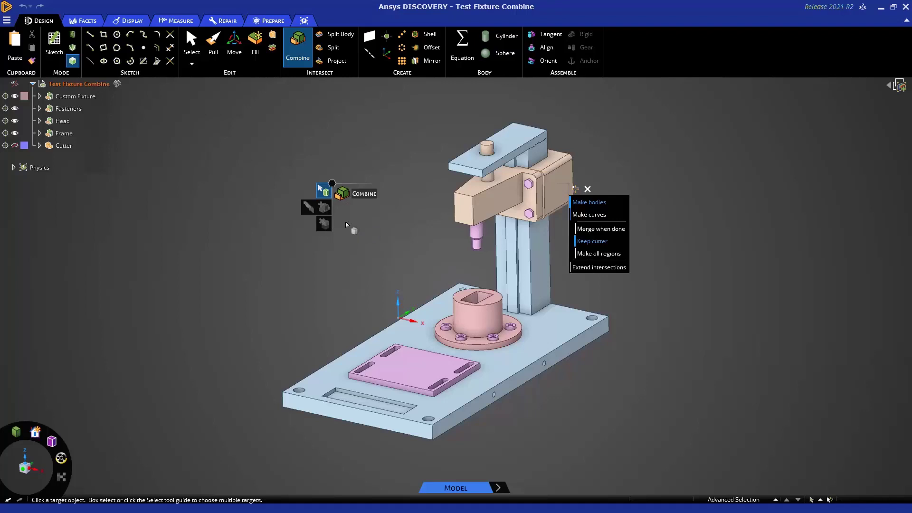
# Pick the frame base plate as target and merge the slotted plate into it
pyautogui.click(371, 350)
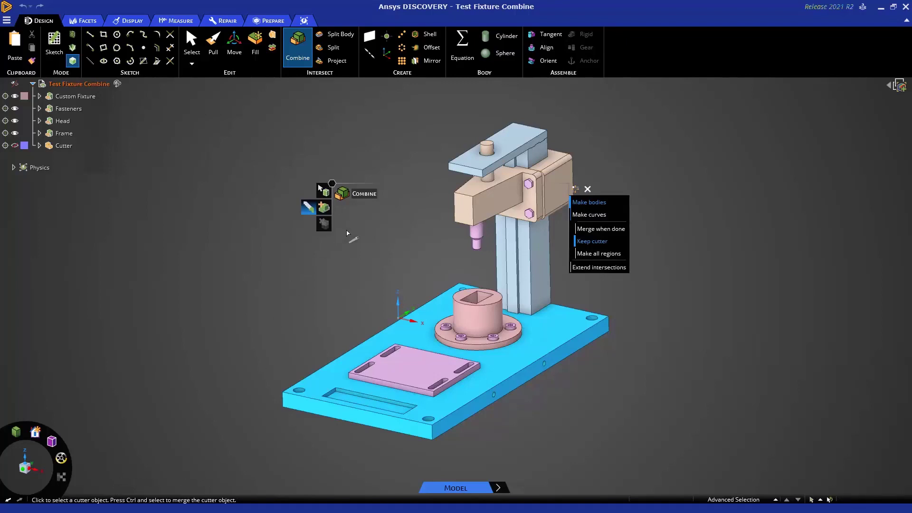
pyautogui.press('ctrl')
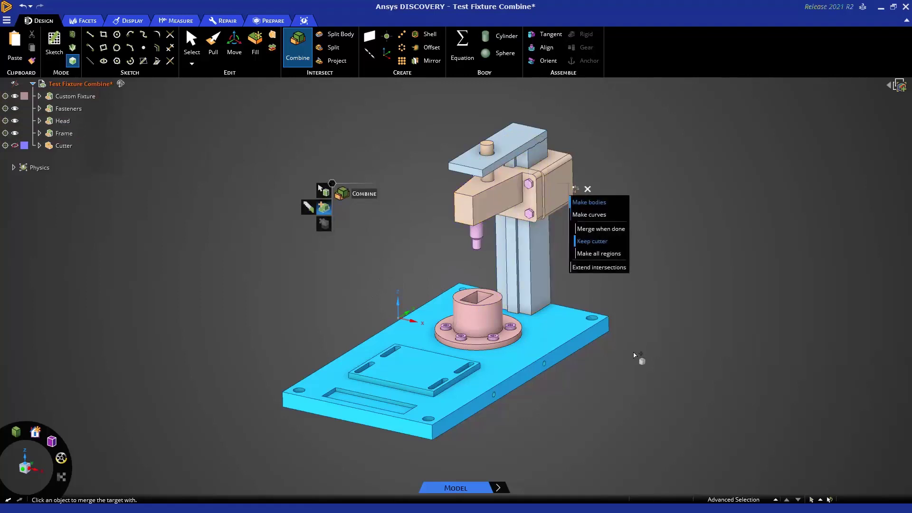
pyautogui.click(328, 285)
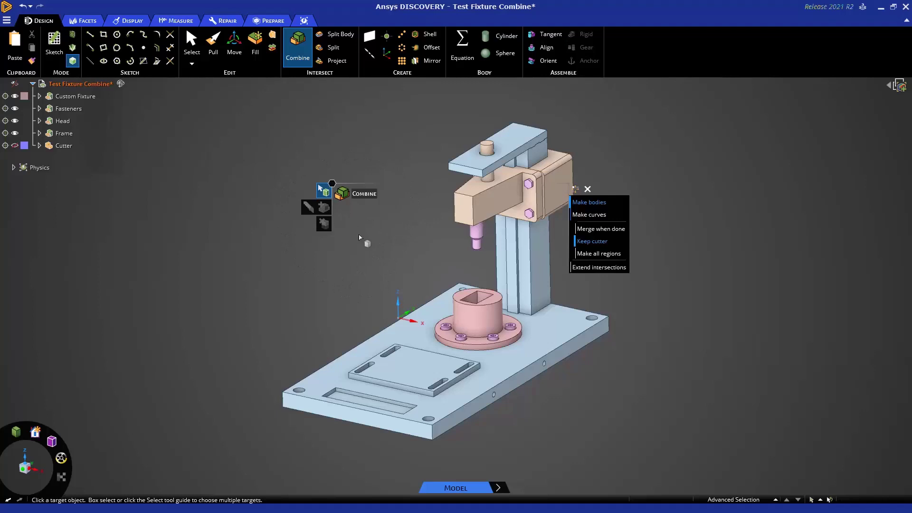
# Show all hidden bodies, then set the flanged fixture as target and Cutter as cutter
pyautogui.rightClick(369, 247)
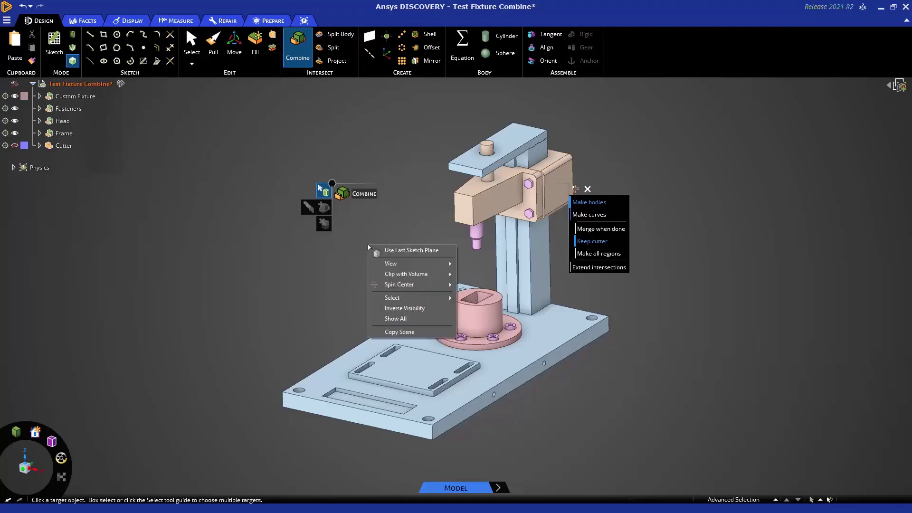
pyautogui.click(396, 318)
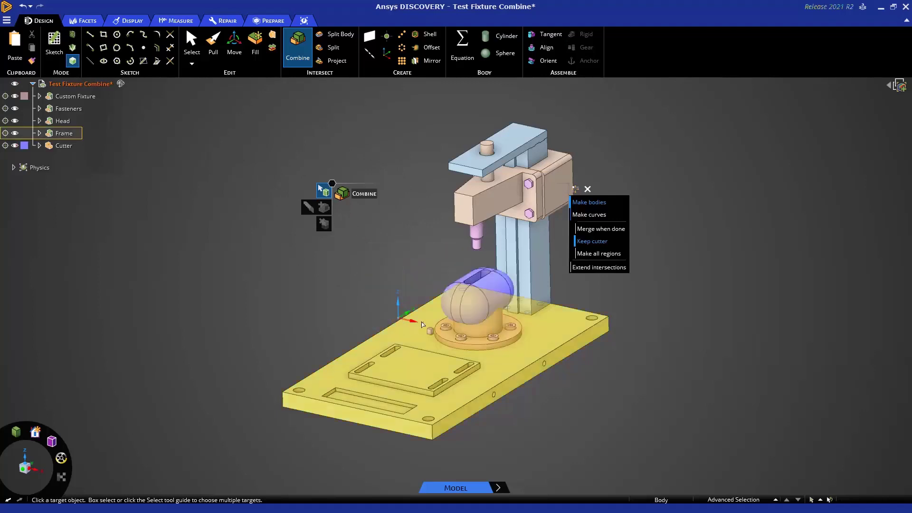
pyautogui.scroll(5, 509, 293)
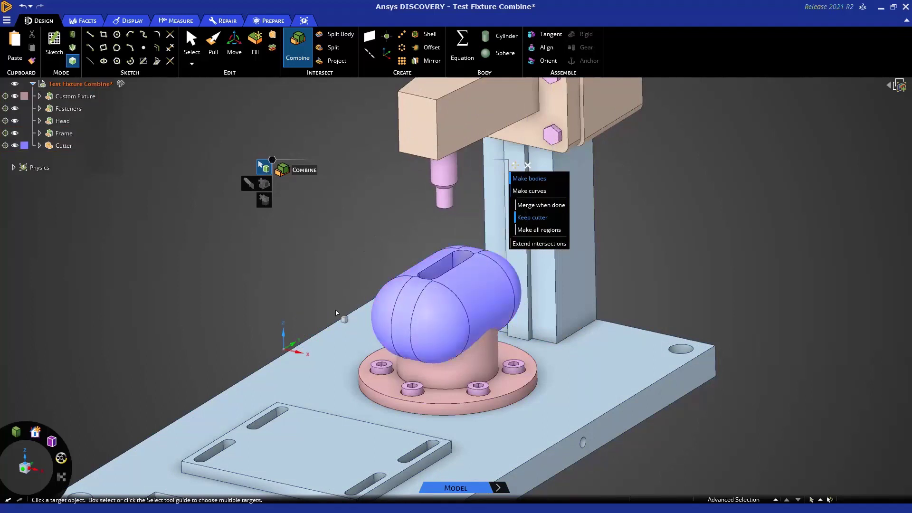
pyautogui.click(438, 375)
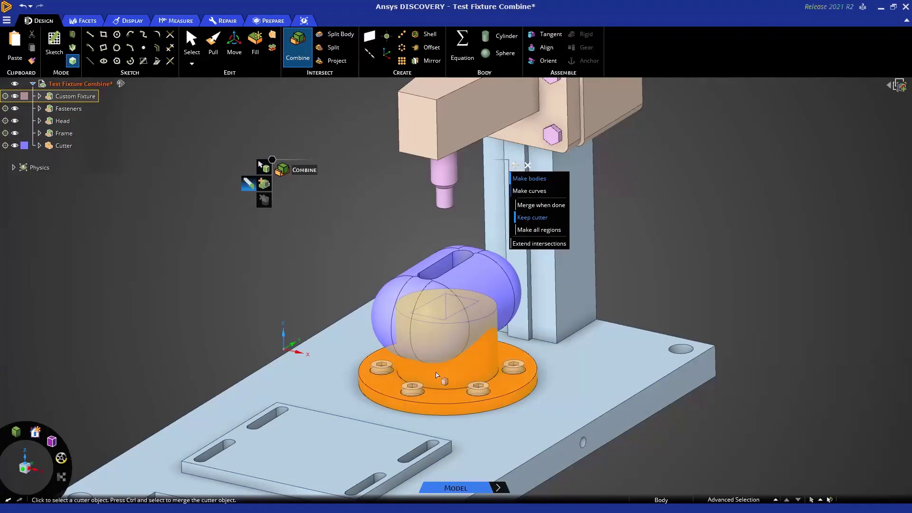
pyautogui.click(446, 330)
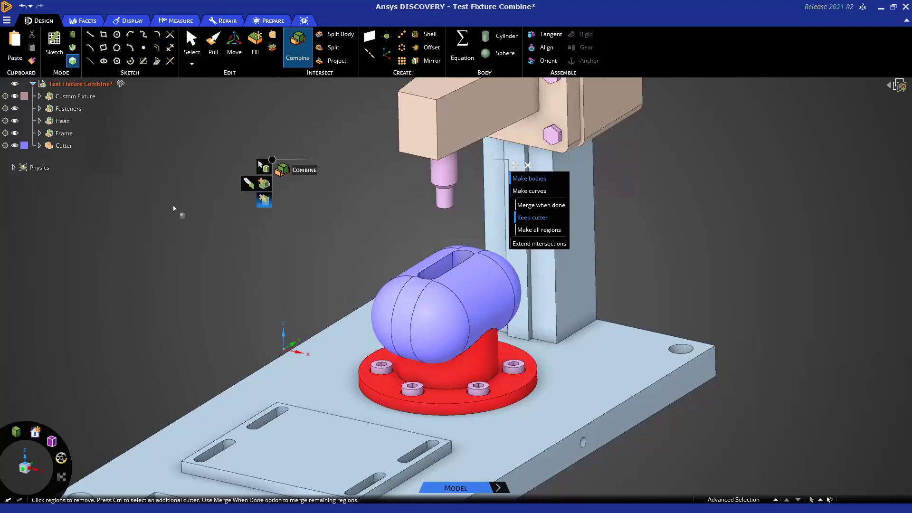
# Hide the Cutter body and remove the cut-off top region of the fixture
pyautogui.click(15, 146)
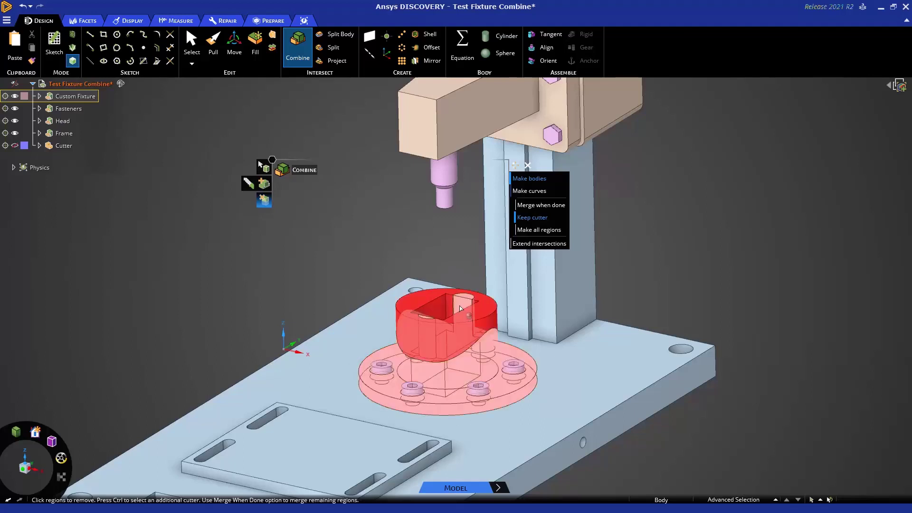
pyautogui.click(39, 96)
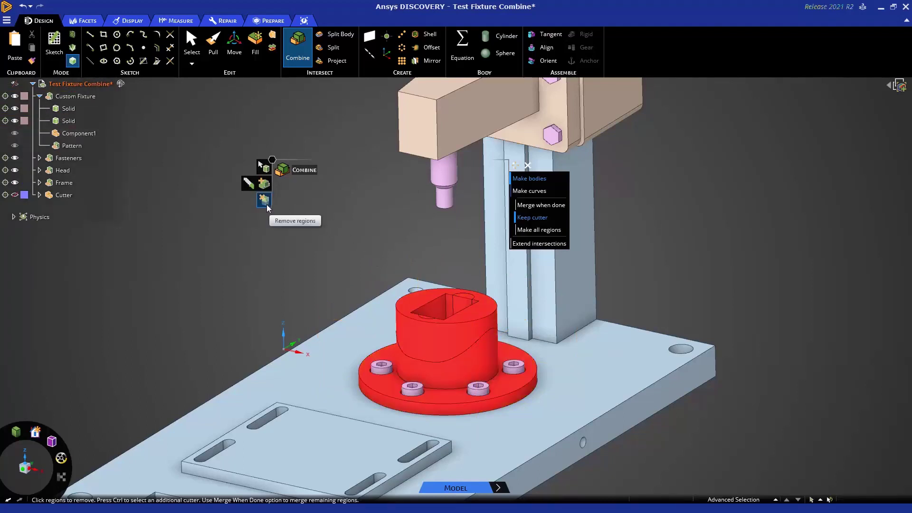
pyautogui.click(418, 303)
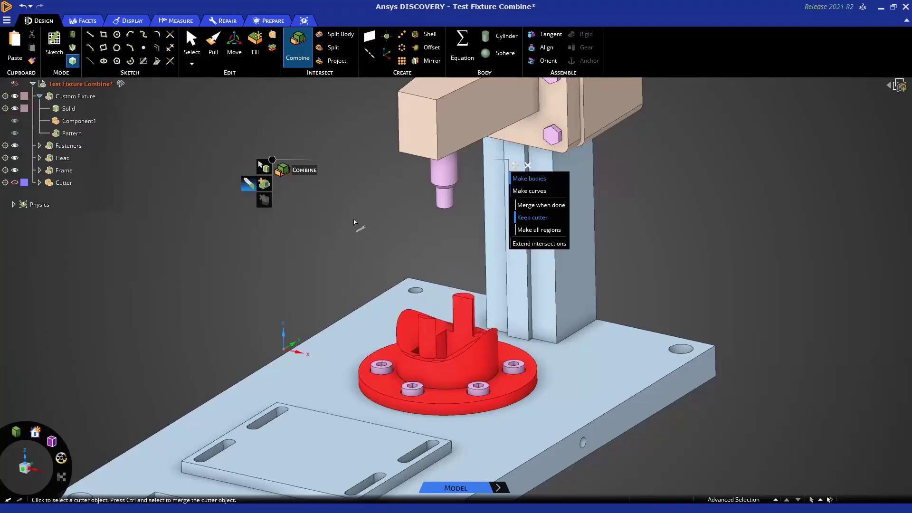
pyautogui.click(358, 221)
# Exit Combine and hide the cut Custom Fixture solid to expose the screws
pyautogui.moveTo(357, 222); pyautogui.dragTo(358, 223, button='middle')
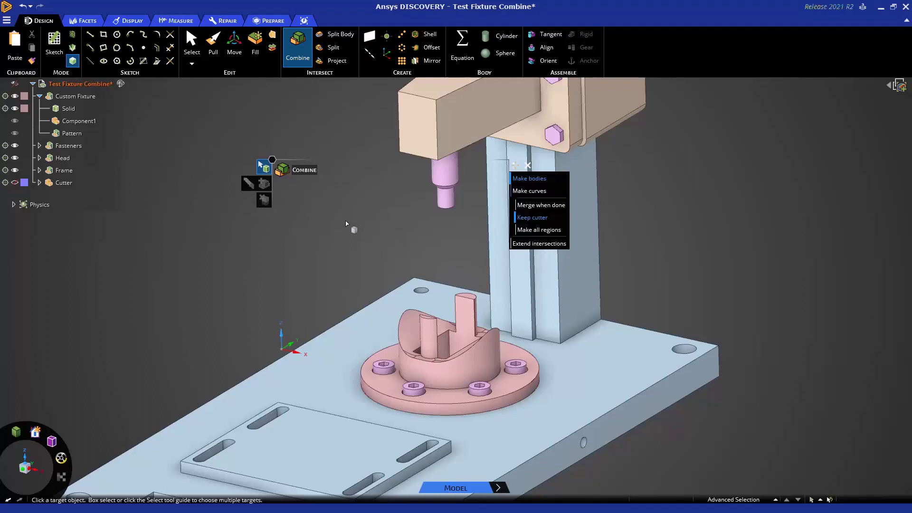
pyautogui.press('Escape')
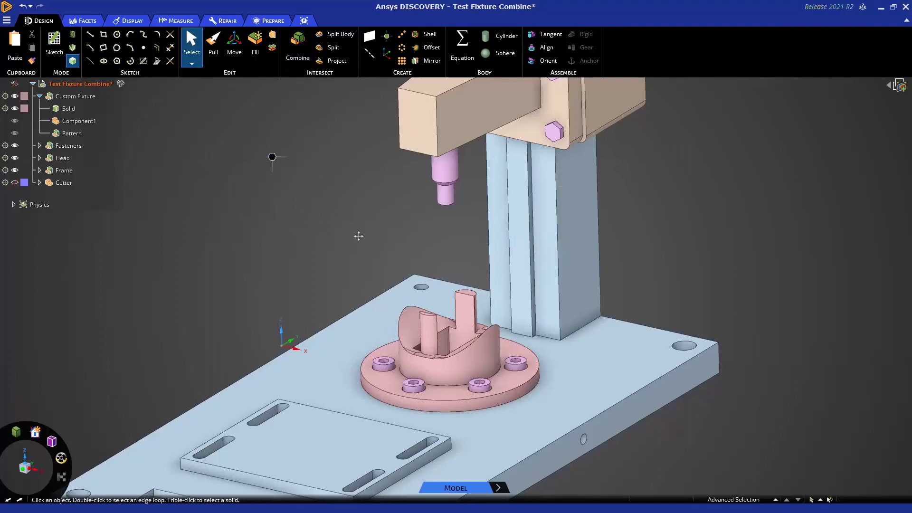
pyautogui.keyDown('shift'); pyautogui.moveTo(357, 242); pyautogui.dragTo(335, 183, button='middle'); pyautogui.keyUp('shift')
pyautogui.click(448, 303)
pyautogui.rightClick(448, 303)
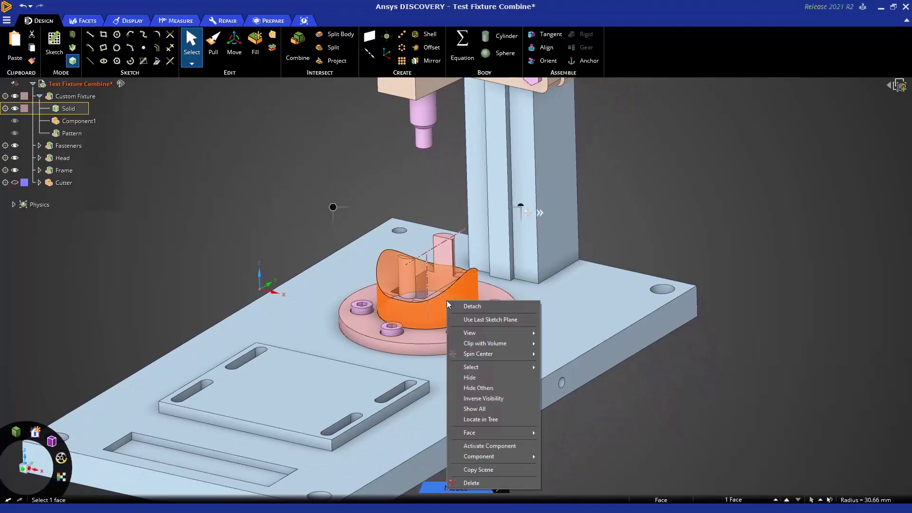
pyautogui.click(483, 379)
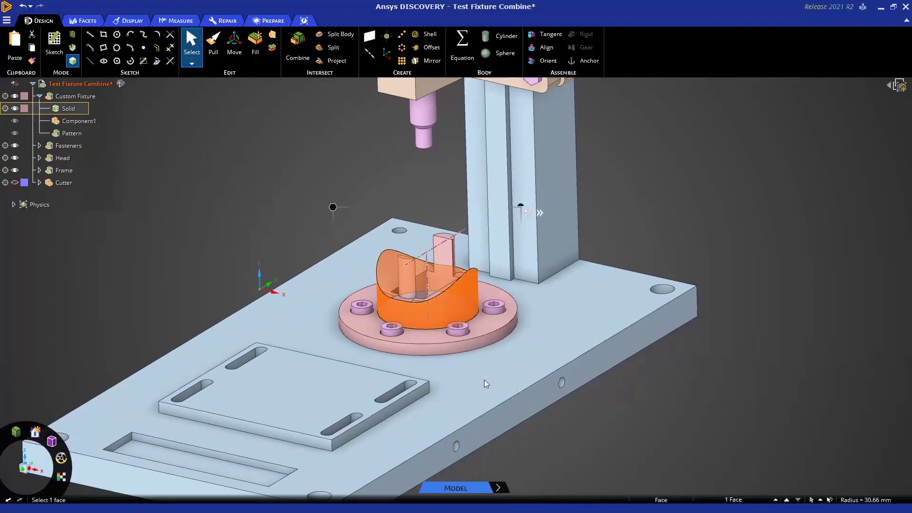
pyautogui.scroll(3, 490, 343)
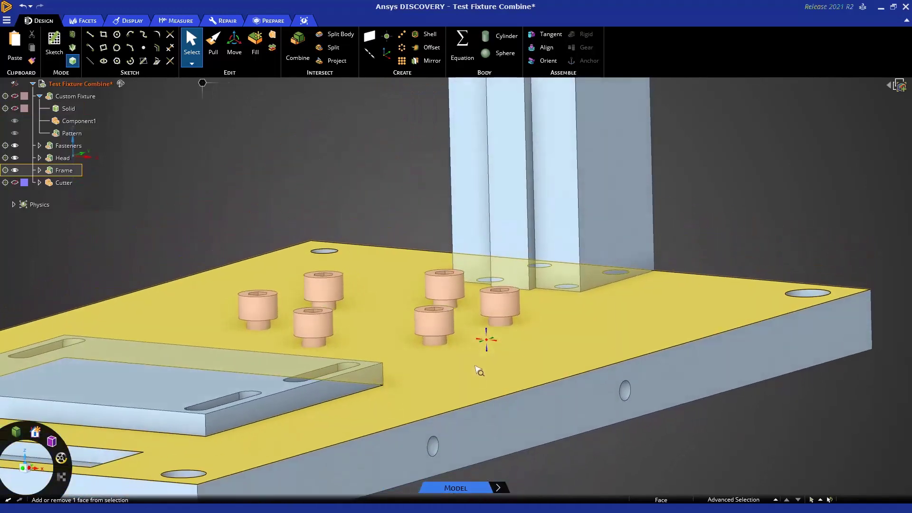
pyautogui.moveTo(609, 457); pyautogui.dragTo(588, 417, button='middle')
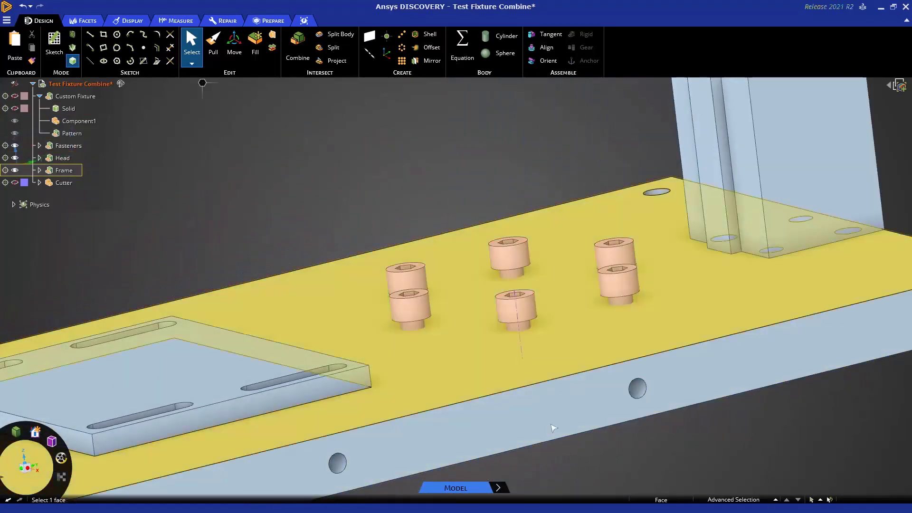
pyautogui.keyDown('shift'); pyautogui.moveTo(592, 467); pyautogui.dragTo(560, 468, button='middle'); pyautogui.keyUp('shift')
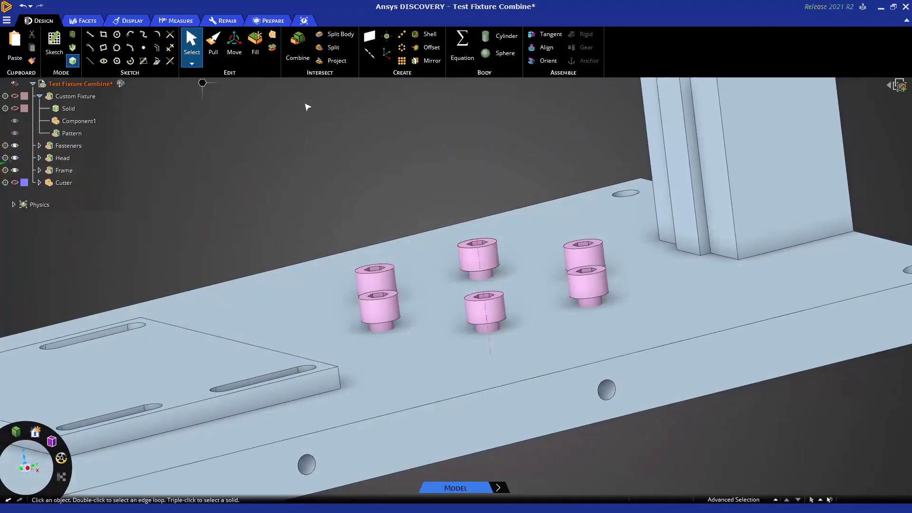
# Start Combine with the frame base plate as target and all screws as cutters
pyautogui.click(302, 56)
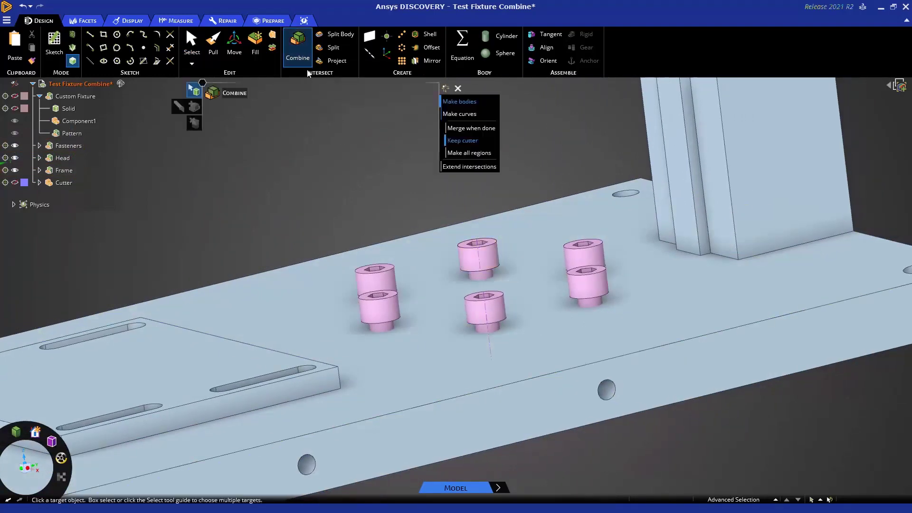
pyautogui.moveTo(335, 149); pyautogui.dragTo(364, 170, button='middle')
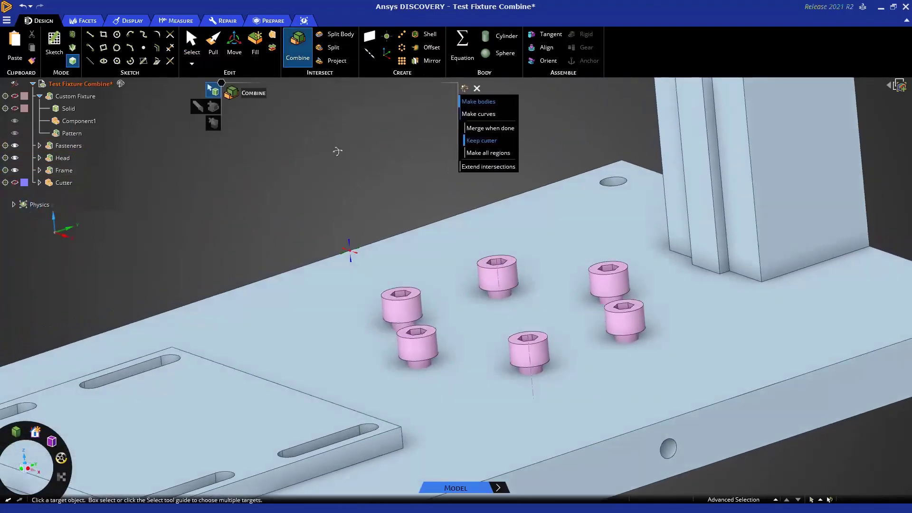
pyautogui.click(413, 257)
pyautogui.moveTo(413, 257); pyautogui.dragTo(330, 199, button='middle')
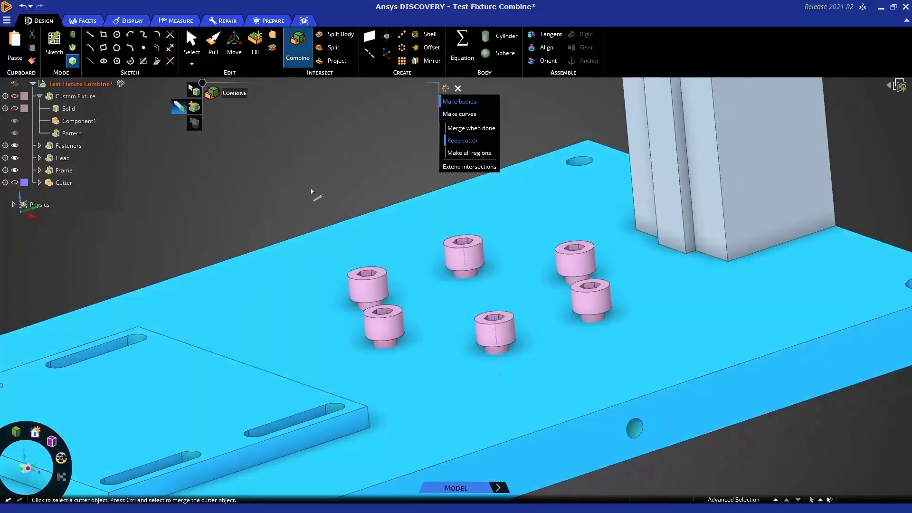
pyautogui.moveTo(312, 190); pyautogui.dragTo(643, 406)
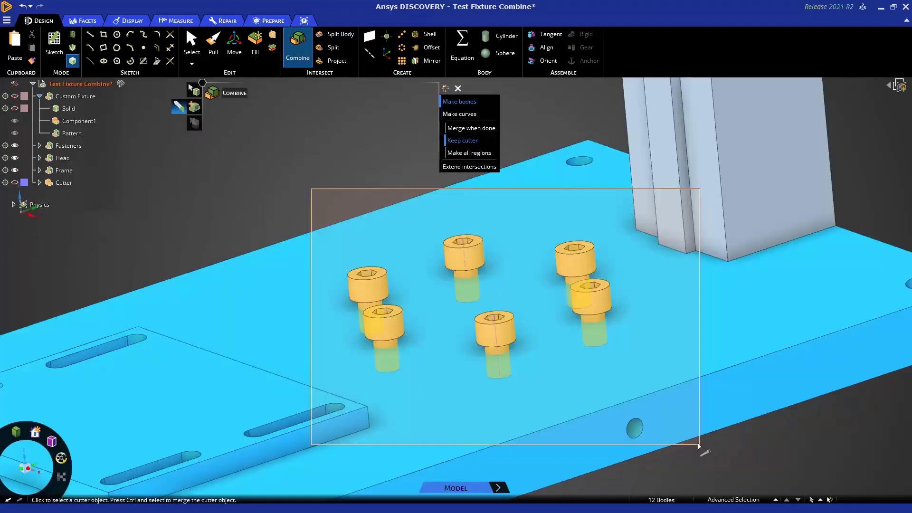
pyautogui.moveTo(700, 444); pyautogui.dragTo(644, 405)
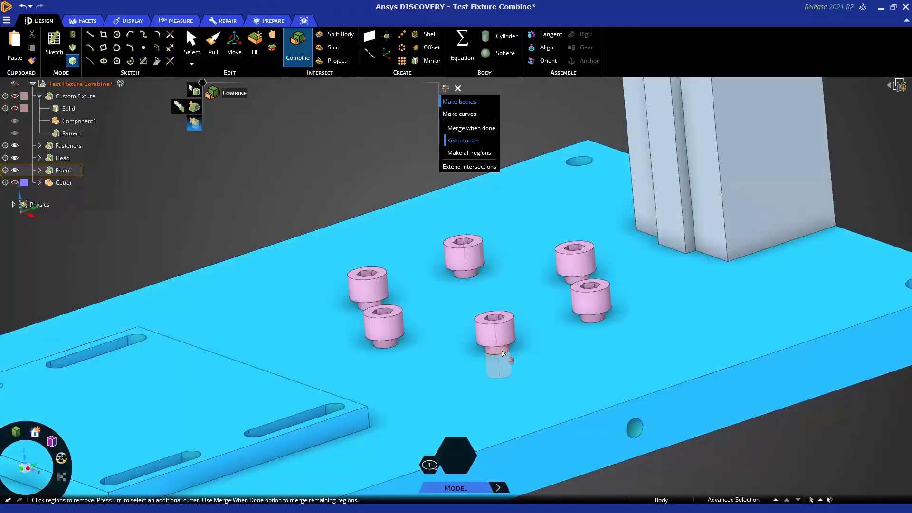
# Remove the shank regions under the screws, exit Combine, and hide the Fasteners group
pyautogui.click(502, 354)
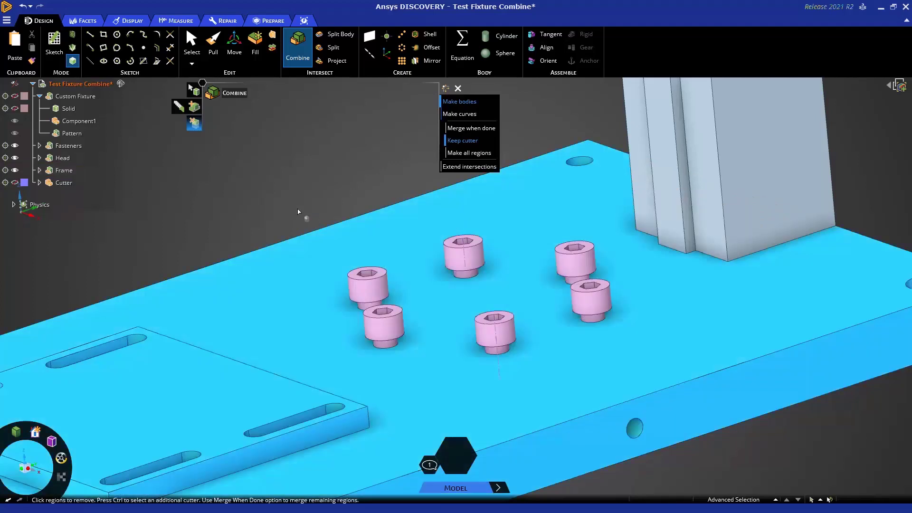
pyautogui.moveTo(298, 212); pyautogui.dragTo(664, 422)
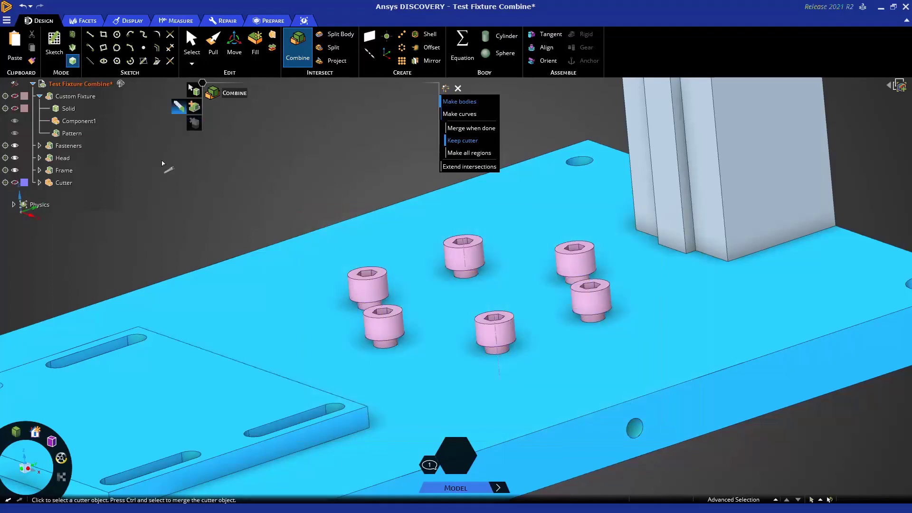
pyautogui.press('Escape')
pyautogui.click(15, 146)
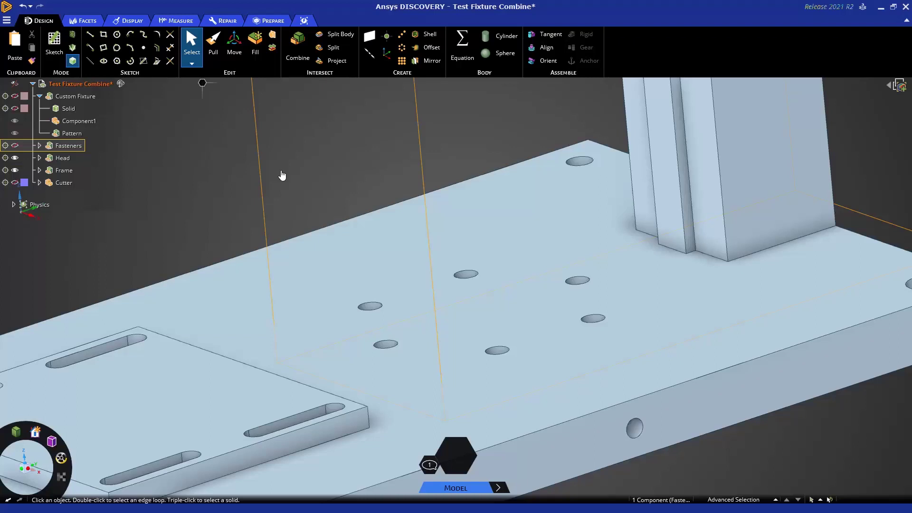
pyautogui.scroll(-5, 347, 183)
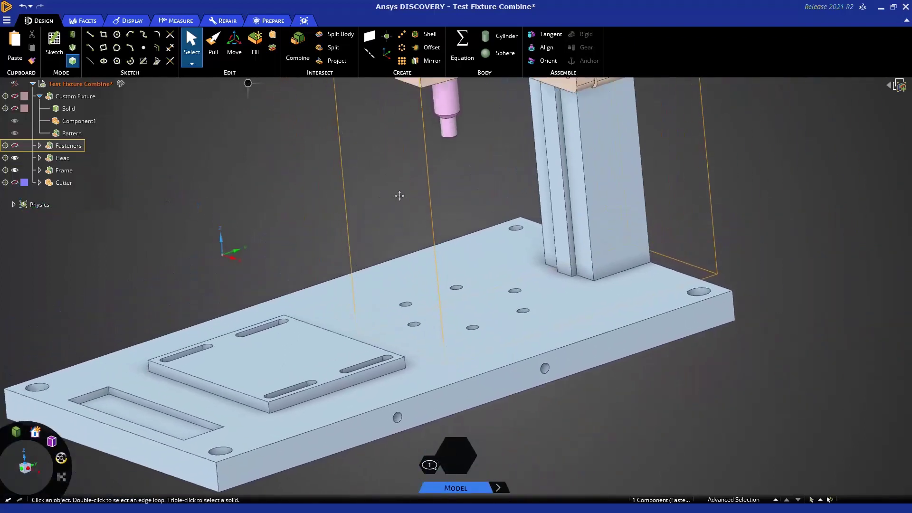
pyautogui.scroll(-3, 397, 194)
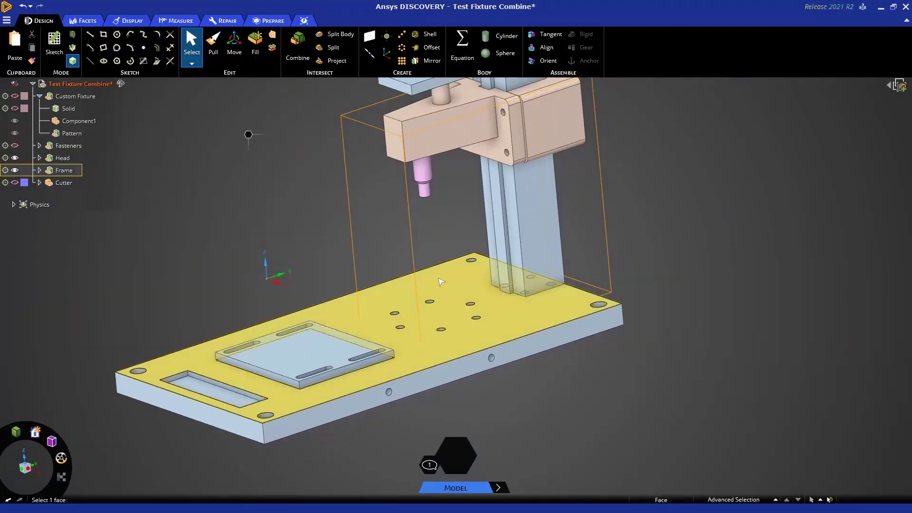
# Select the base plate, column and top arm faces together and start Combine on them
pyautogui.click(308, 149)
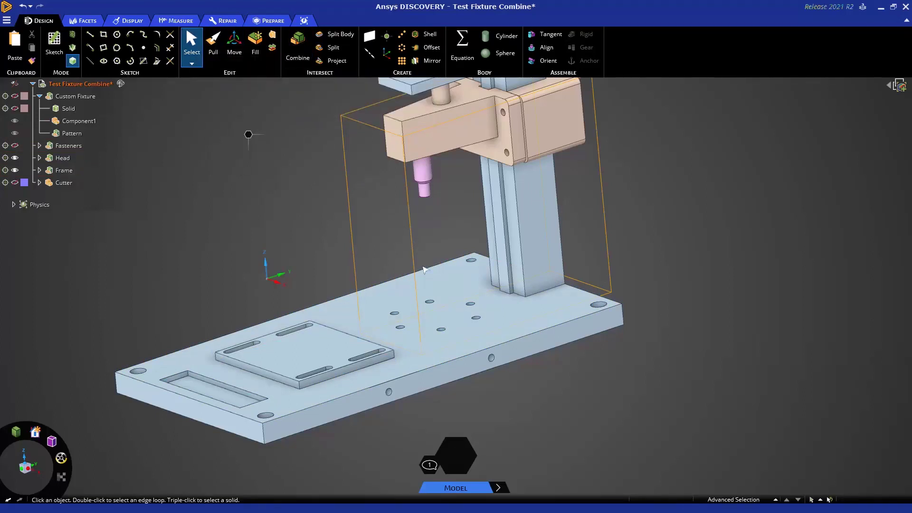
pyautogui.click(459, 307)
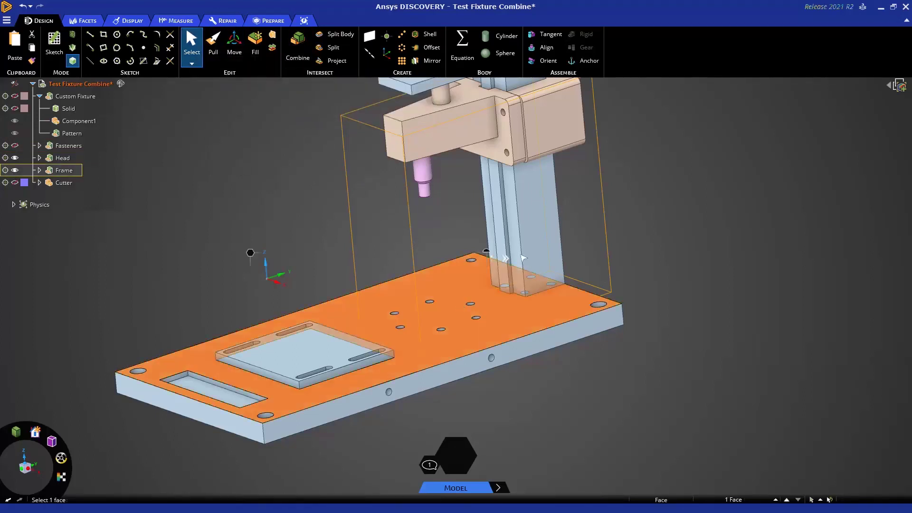
pyautogui.keyDown('ctrl'); pyautogui.click(534, 230); pyautogui.keyUp('ctrl')
pyautogui.moveTo(580, 199); pyautogui.dragTo(584, 238, button='middle')
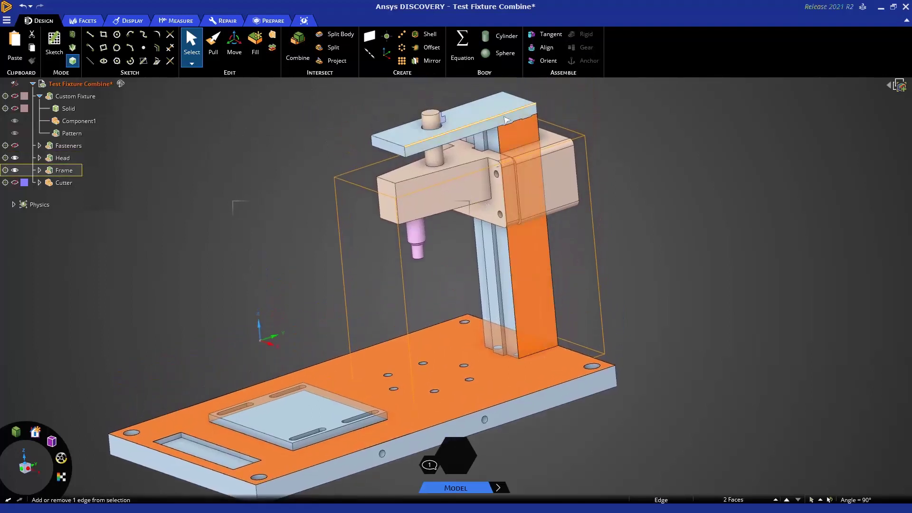
pyautogui.keyDown('ctrl'); pyautogui.click(470, 132); pyautogui.keyUp('ctrl')
pyautogui.moveTo(651, 289)
pyautogui.mouseDown(button='middle')
pyautogui.moveTo(687, 294)
pyautogui.moveTo(667, 290)
pyautogui.mouseUp(button='middle')
pyautogui.click(300, 54)
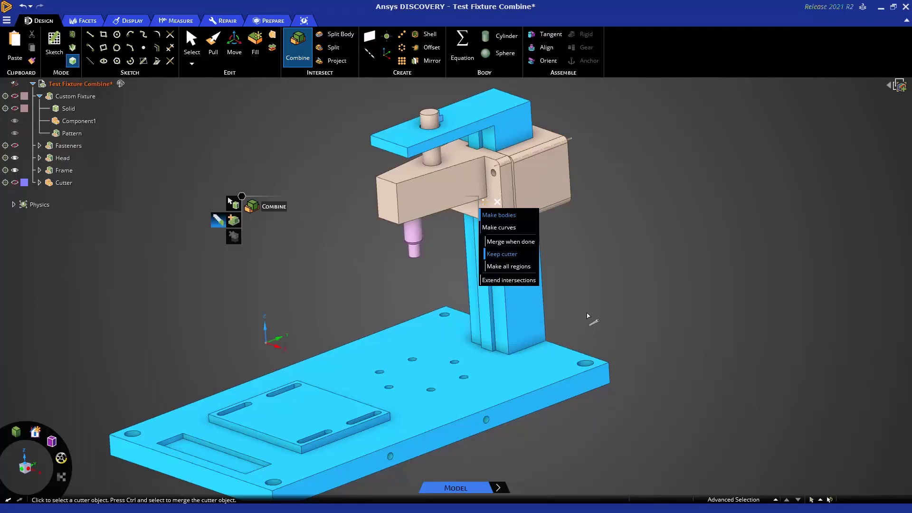
# Cancel Combine and create a datum plane from the two frame column faces
pyautogui.press('Escape')
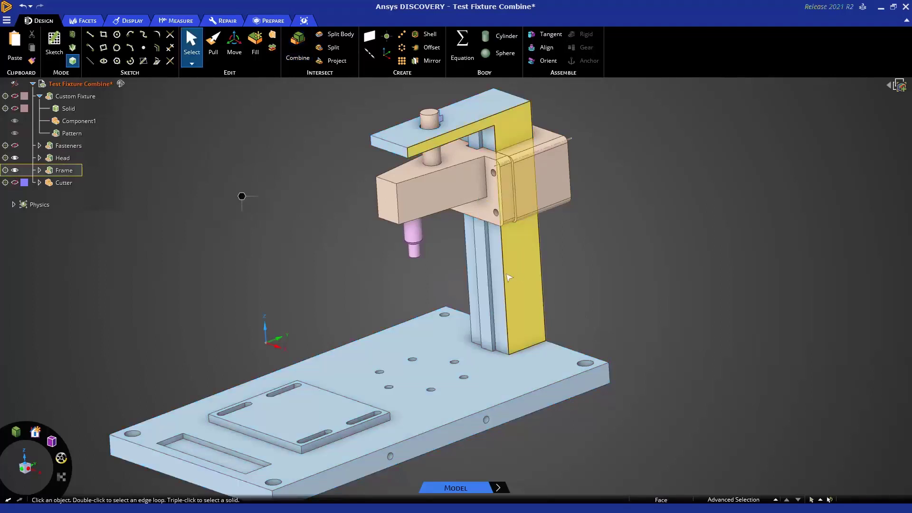
pyautogui.click(505, 268)
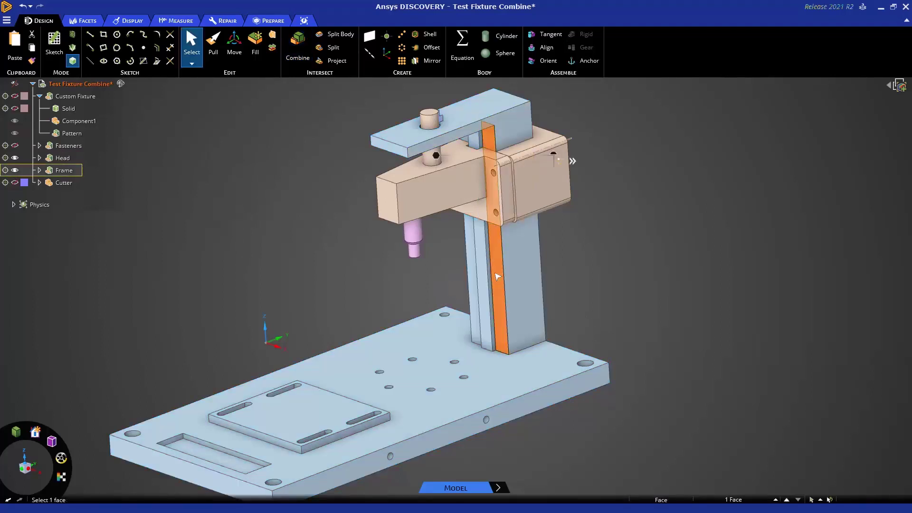
pyautogui.keyDown('ctrl'); pyautogui.click(535, 249); pyautogui.keyUp('ctrl')
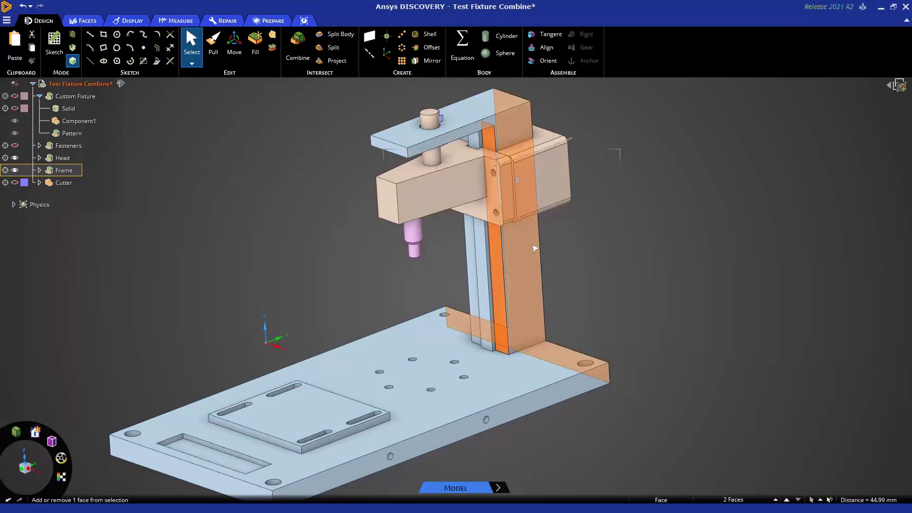
pyautogui.click(370, 37)
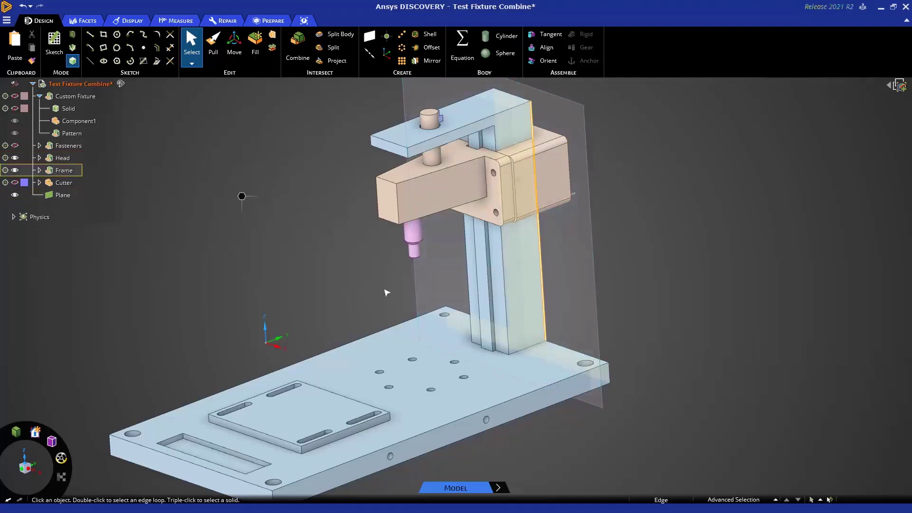
# Start a new Combine and choose the Frame, rather than the Head, as the target
pyautogui.click(298, 47)
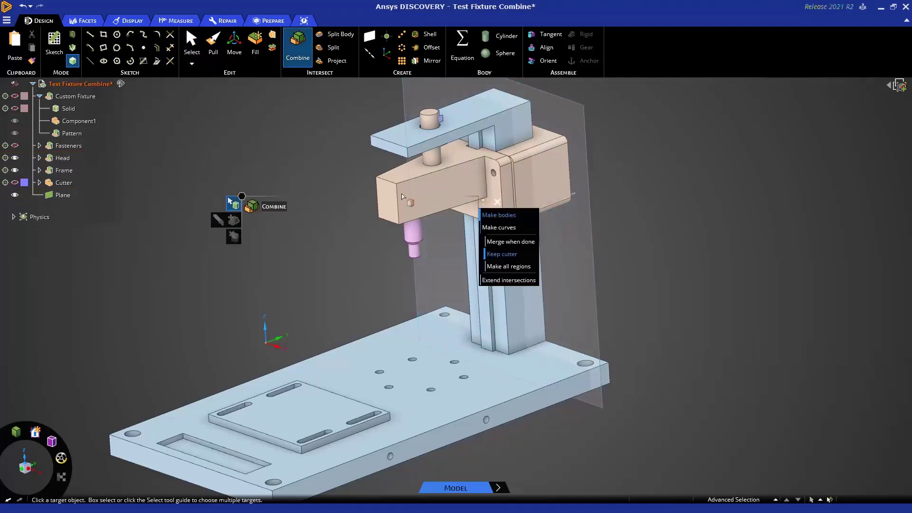
pyautogui.click(535, 190)
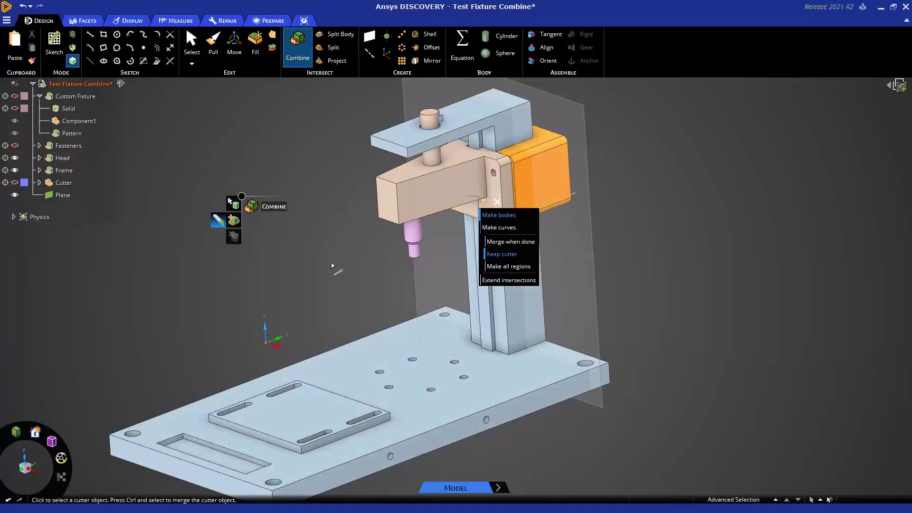
pyautogui.press('ctrl')
pyautogui.click(233, 204)
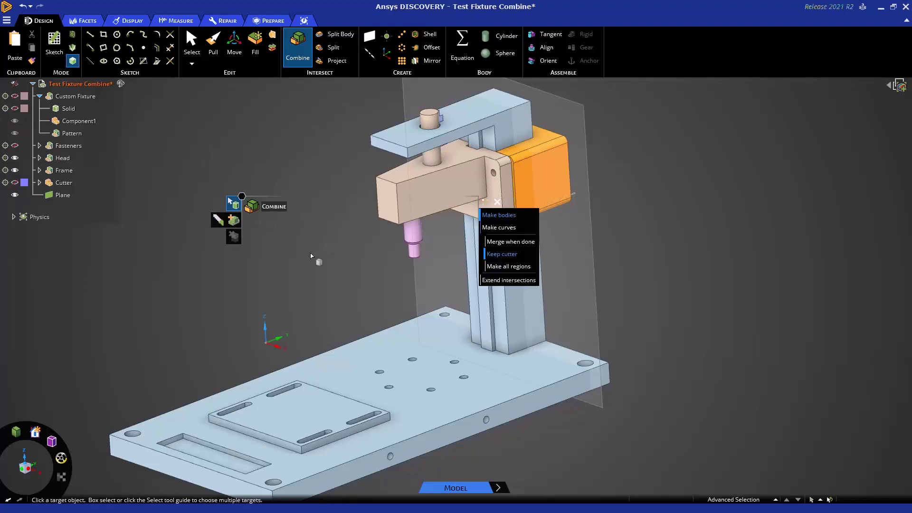
pyautogui.click(506, 128)
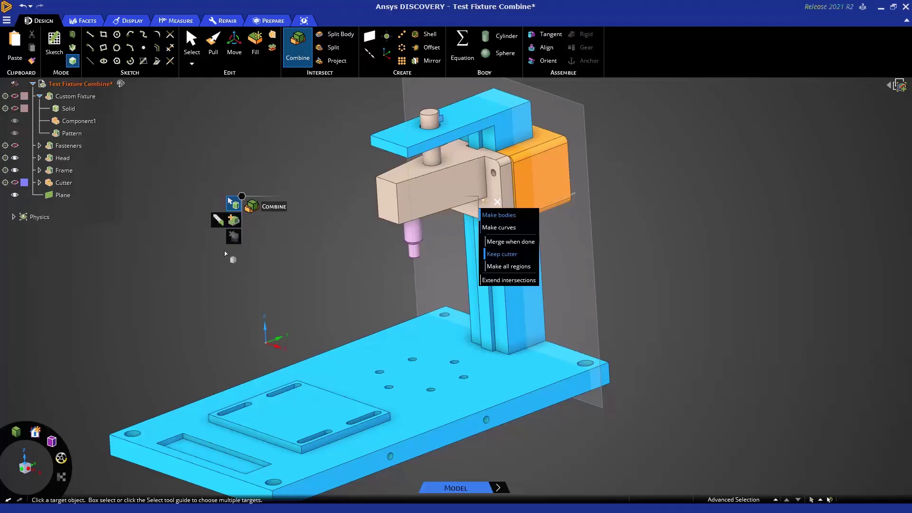
# Use the new datum plane as the cutter and finish, keeping all cut pieces
pyautogui.click(217, 224)
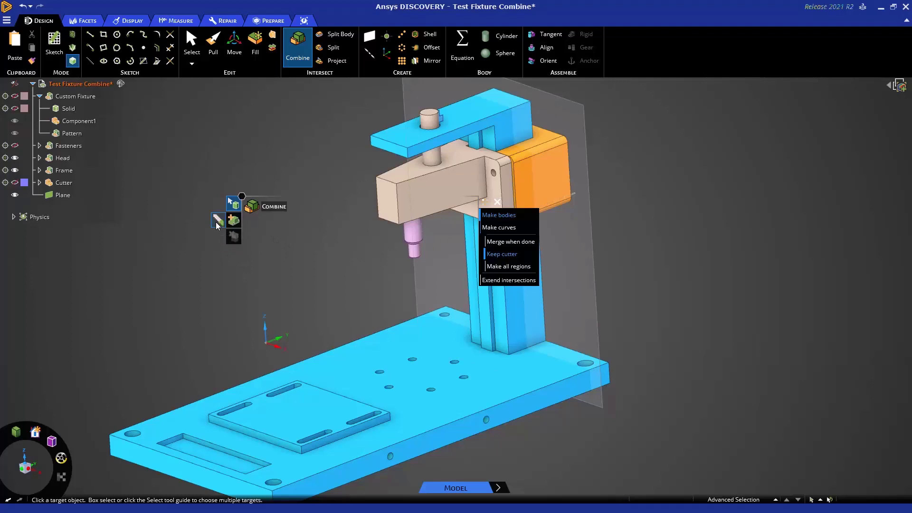
pyautogui.click(593, 265)
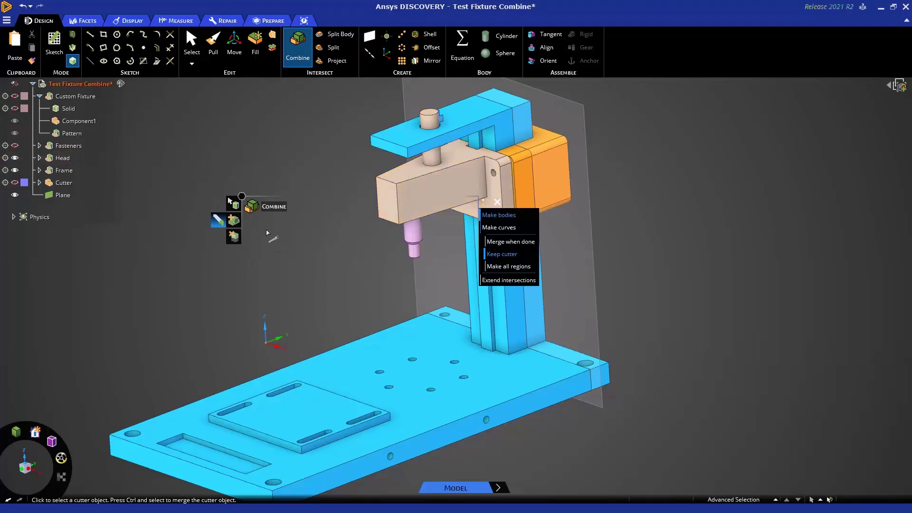
pyautogui.click(234, 238)
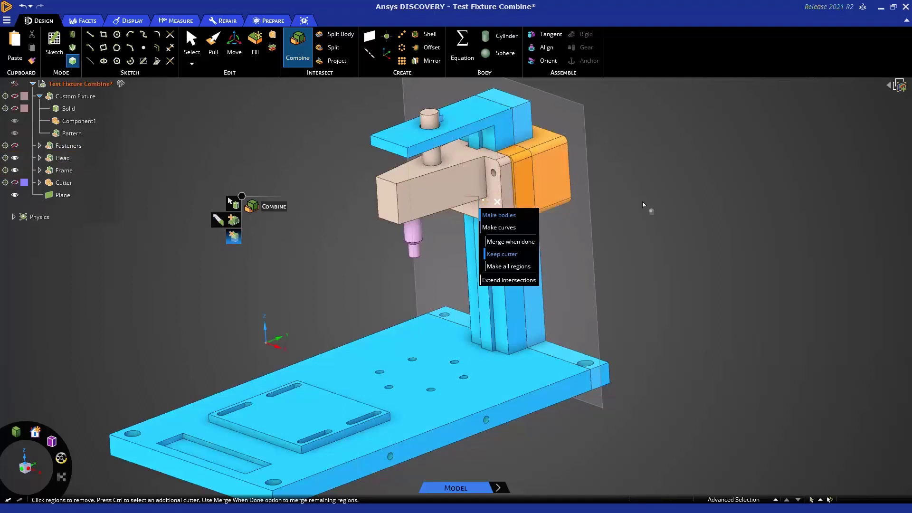
pyautogui.press('Escape')
pyautogui.press('Escape')
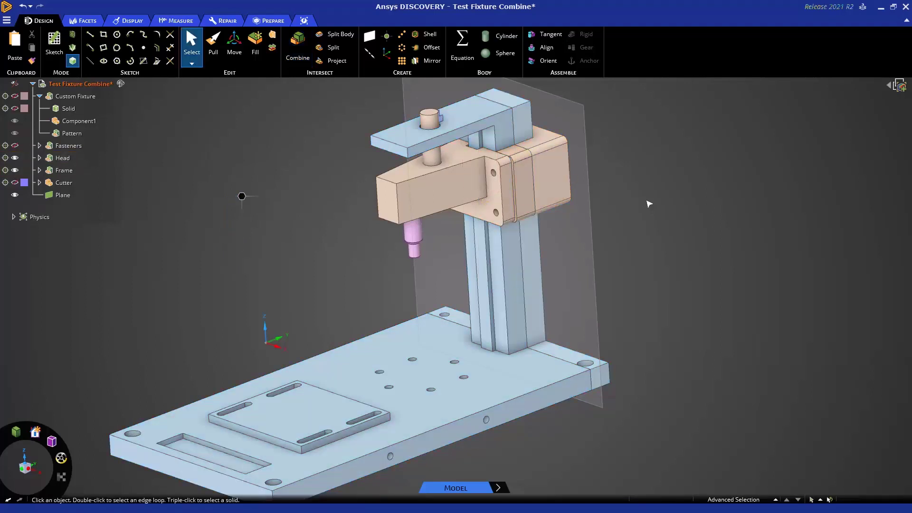
# Create a datum plane through the triad's X axis, fit the view, and box-select all bodies
pyautogui.click(274, 348)
pyautogui.click(369, 37)
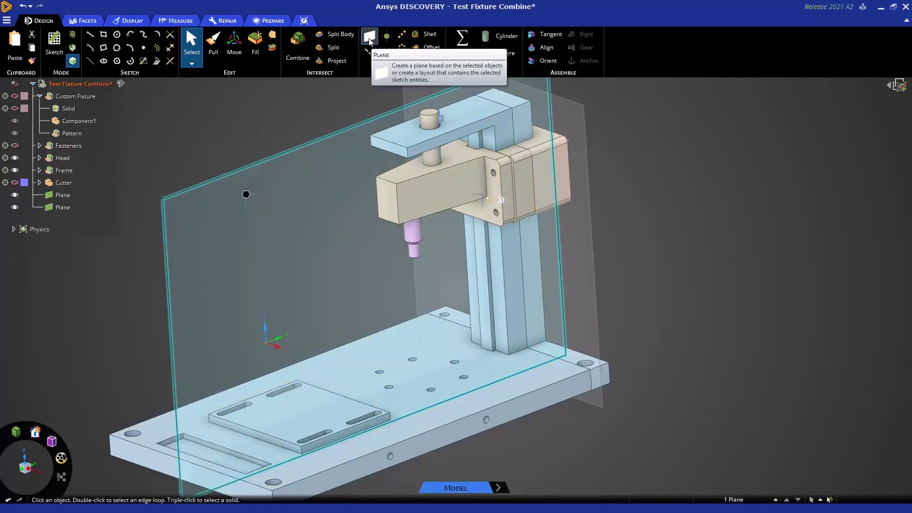
pyautogui.moveTo(672, 294)
pyautogui.mouseDown(button='middle')
pyautogui.moveTo(749, 283)
pyautogui.moveTo(665, 295)
pyautogui.mouseUp(button='middle')
pyautogui.press('h')
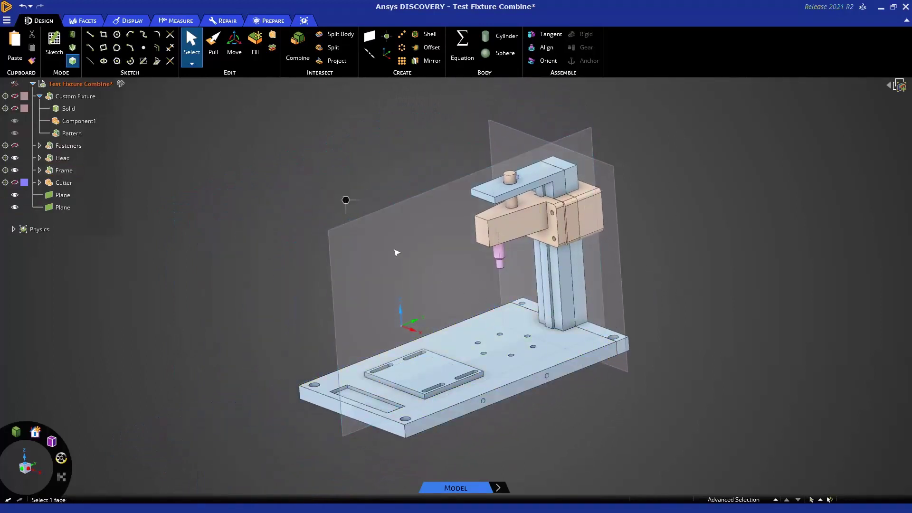
pyautogui.moveTo(388, 299); pyautogui.dragTo(680, 473)
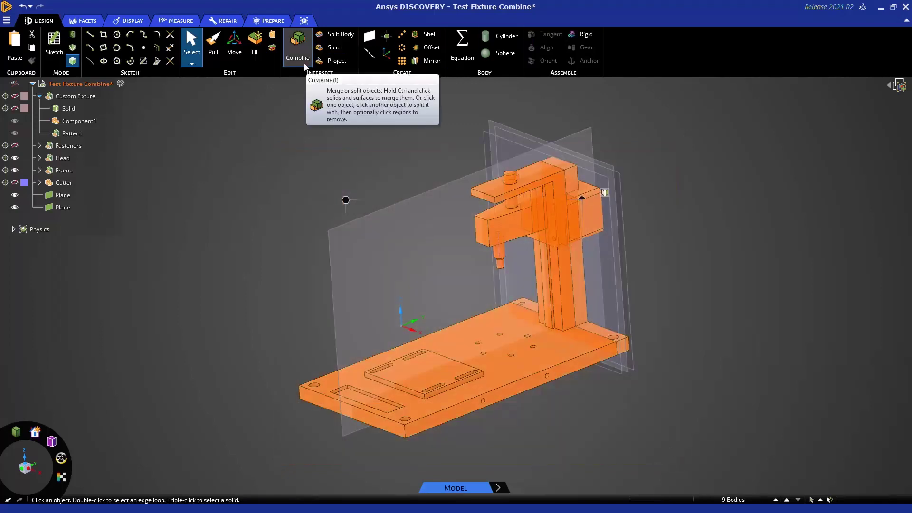
# Use Combine to cut all nine fixture bodies with the central plane, seen from the front
pyautogui.click(377, 180)
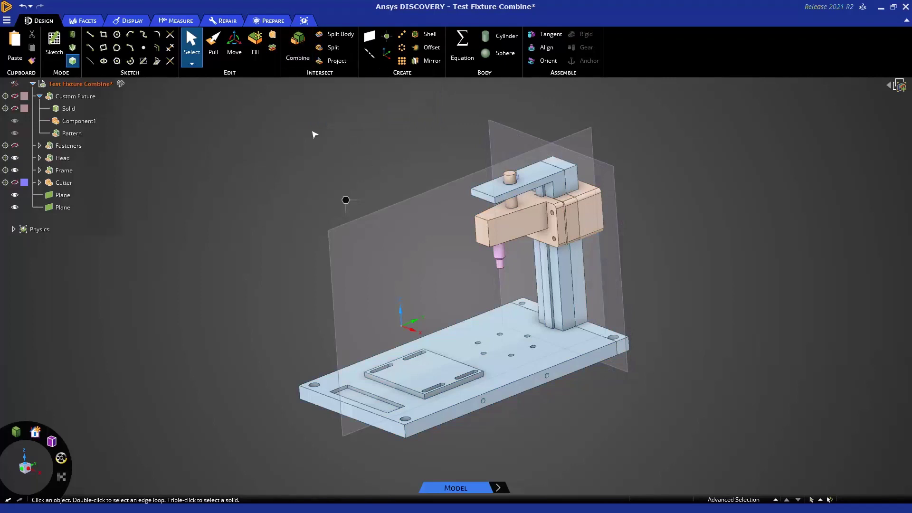
pyautogui.click(294, 48)
pyautogui.moveTo(263, 91); pyautogui.dragTo(674, 454)
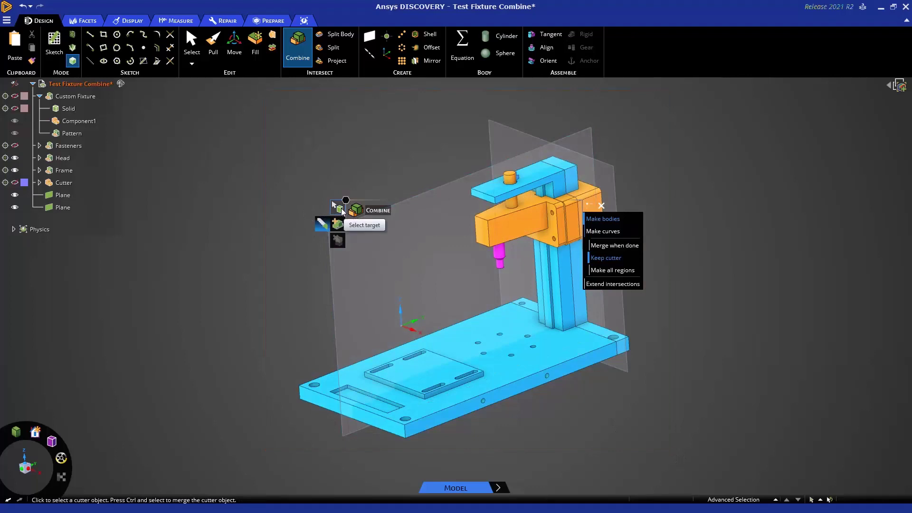
pyautogui.click(333, 294)
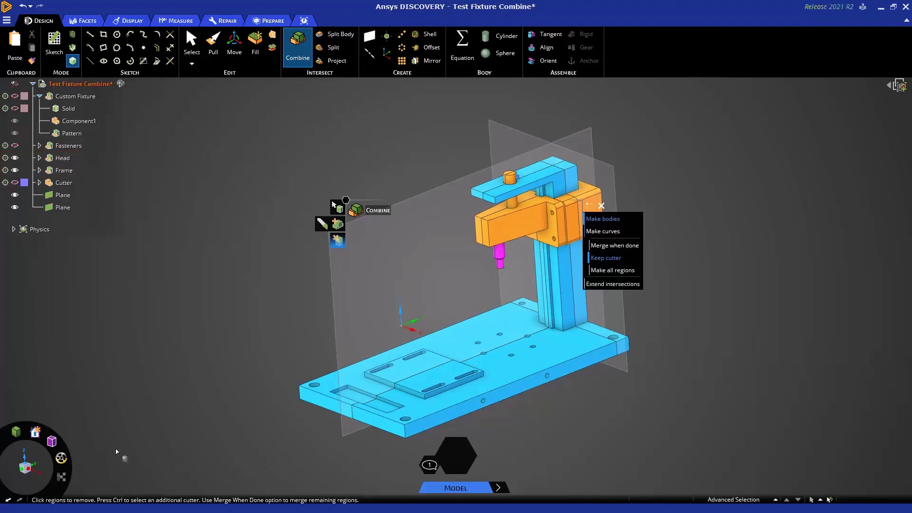
pyautogui.click(23, 472)
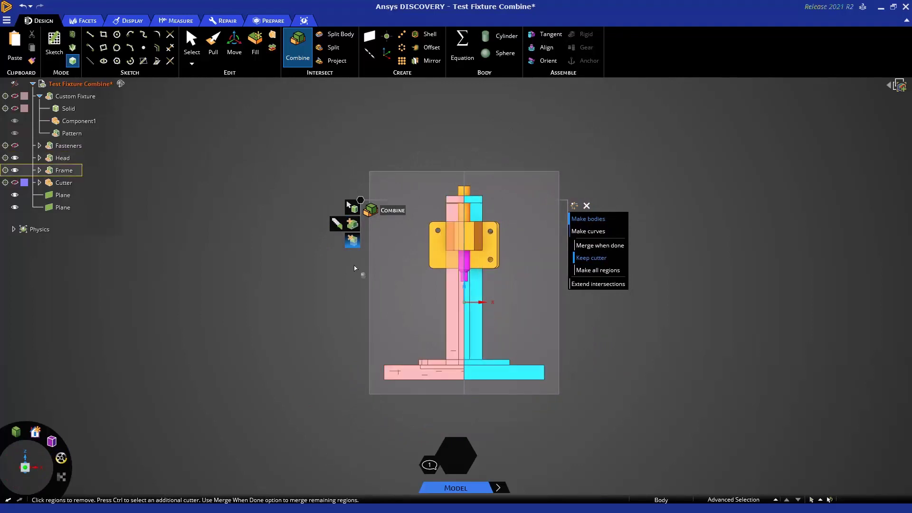
# Delete the left-side split regions so only one half of the fixture remains
pyautogui.moveTo(329, 169); pyautogui.dragTo(382, 405)
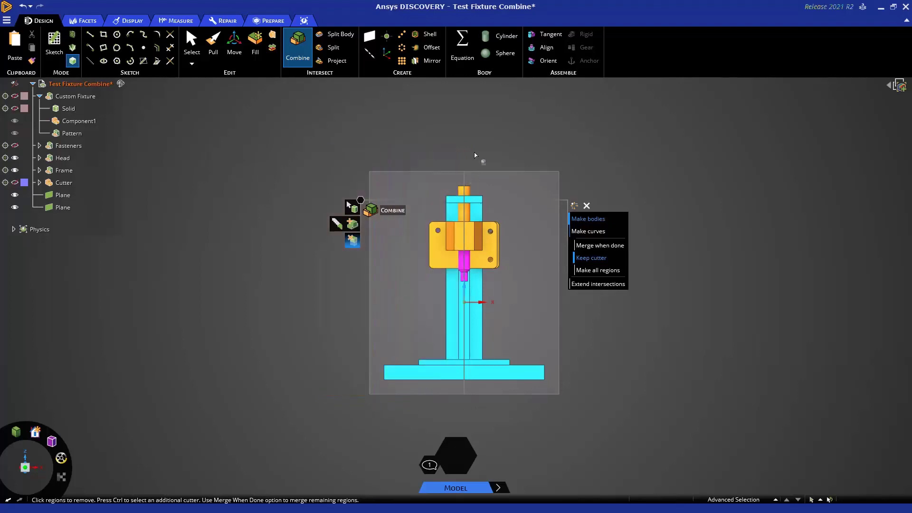
pyautogui.moveTo(462, 148); pyautogui.dragTo(329, 407)
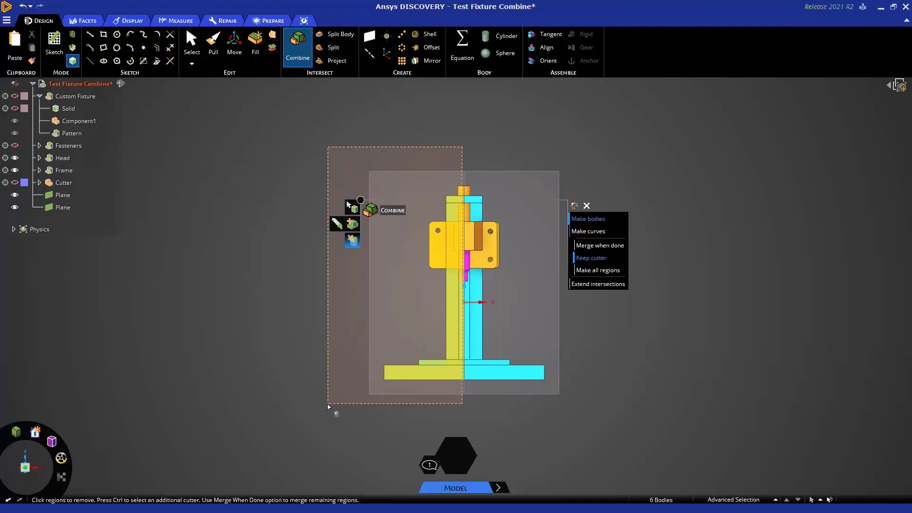
pyautogui.moveTo(329, 407); pyautogui.dragTo(330, 407)
pyautogui.moveTo(331, 352); pyautogui.dragTo(366, 369, button='middle')
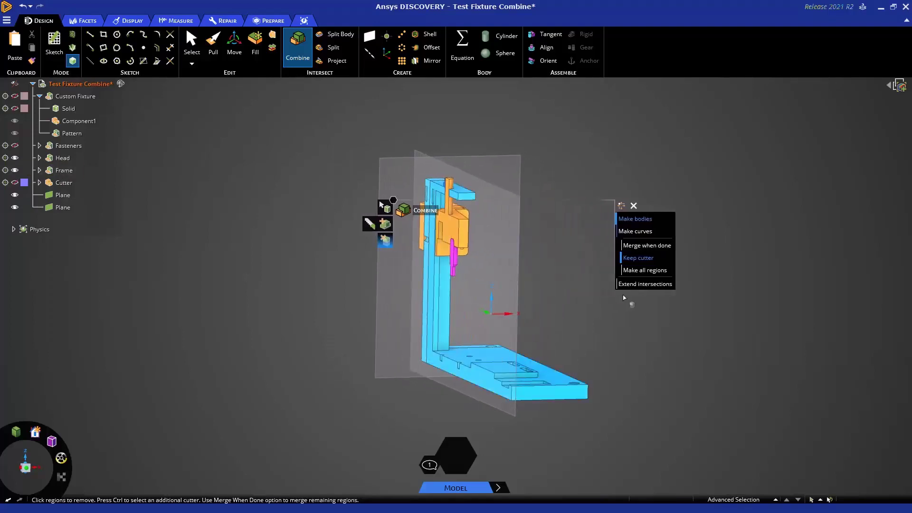
pyautogui.click(697, 353)
pyautogui.moveTo(686, 354); pyautogui.dragTo(636, 357, button='middle')
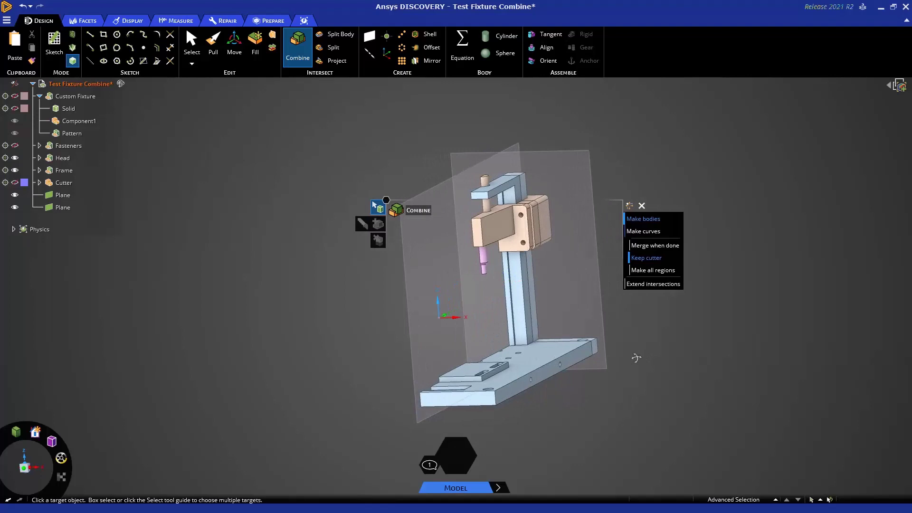